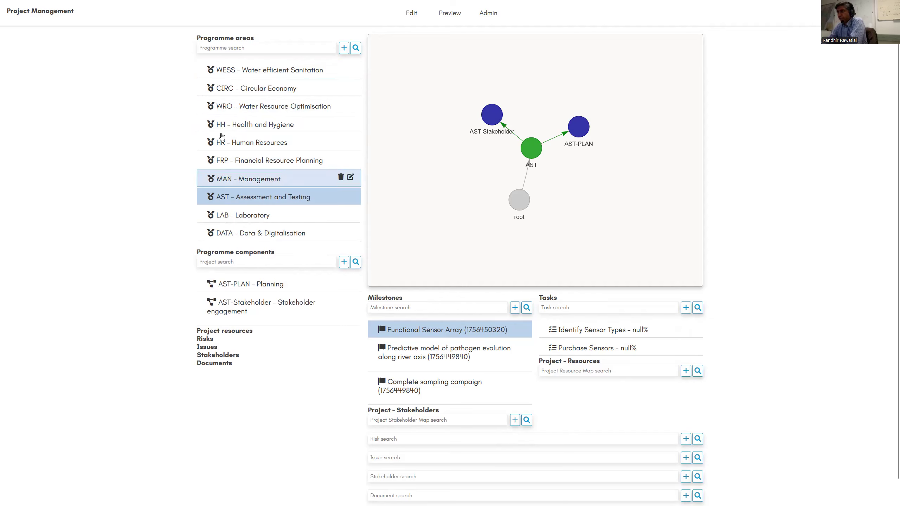
- Show the project network and components of the WESS – Water efficient Sanitation programme area
click(251, 77)
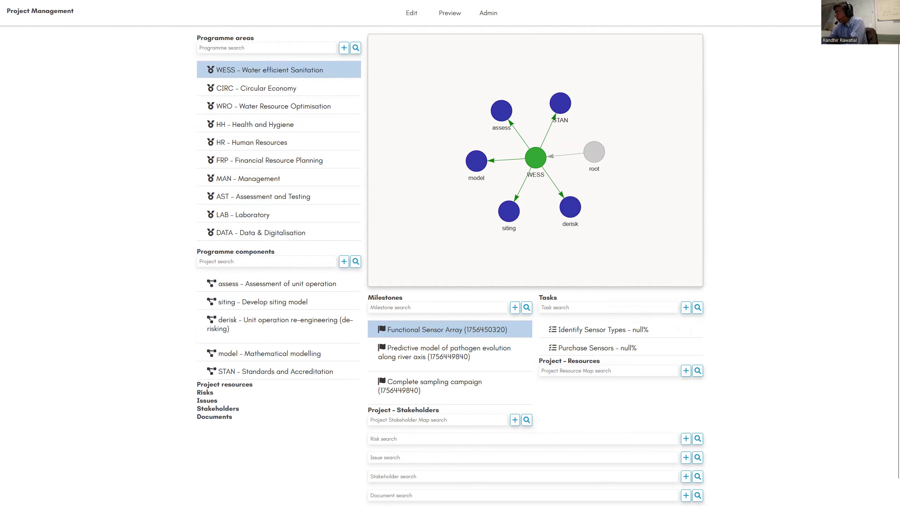
click(881, 13)
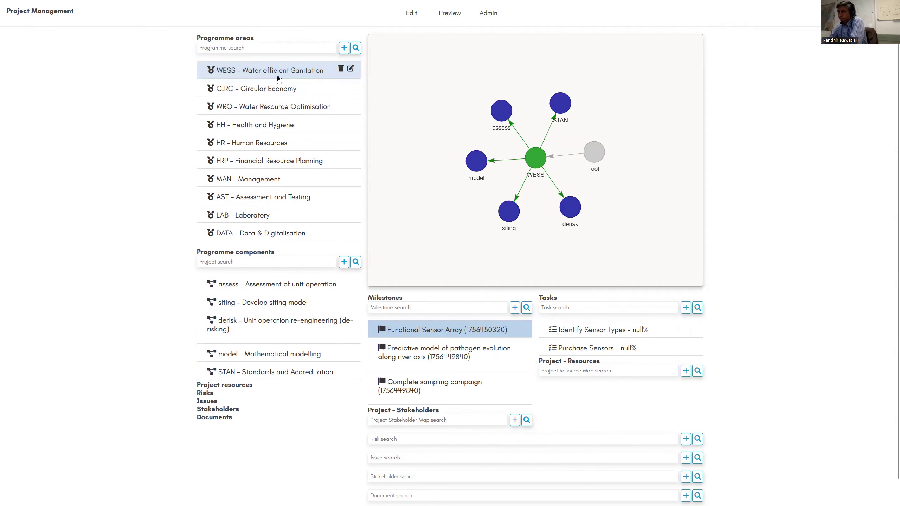
drag(162, 63, 204, 132)
click(180, 81)
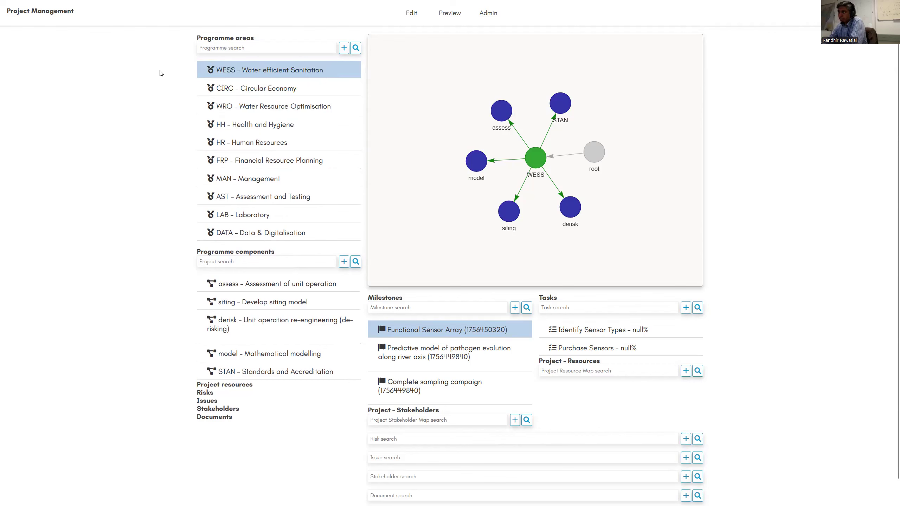
- Show the CIRC – Circular Economy network and select its NM-site – Develop Newlands-Mashu living lab component
click(277, 91)
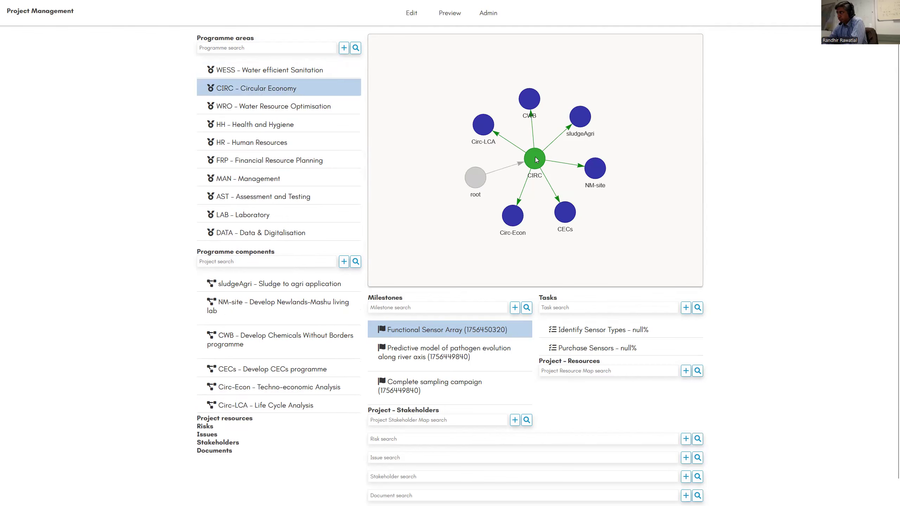
drag(472, 180, 469, 179)
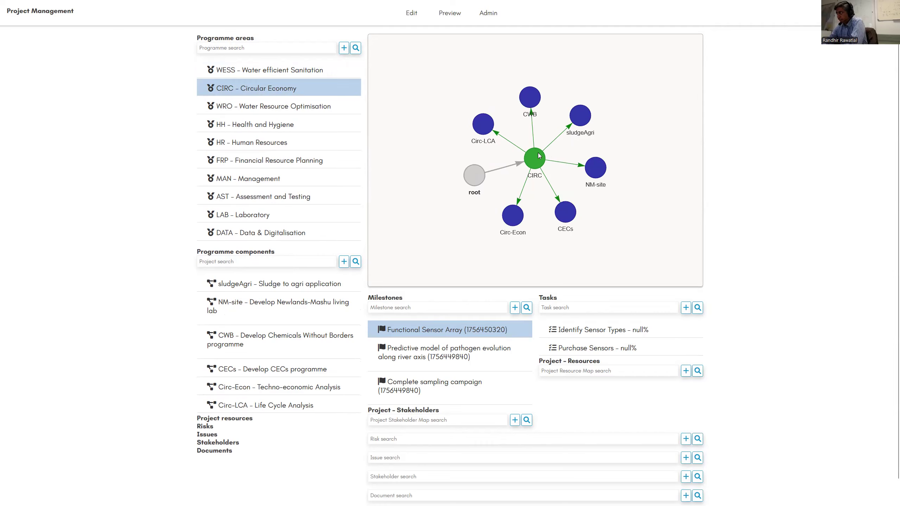
click(537, 162)
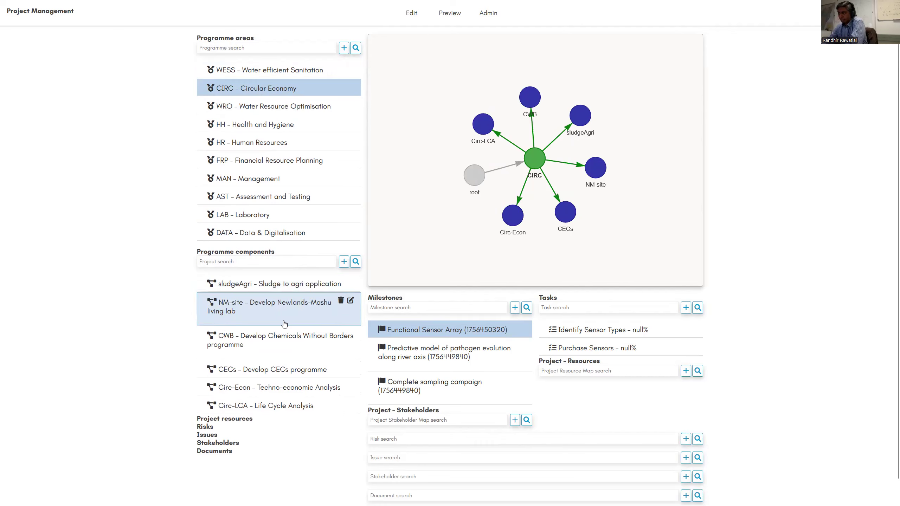
click(294, 316)
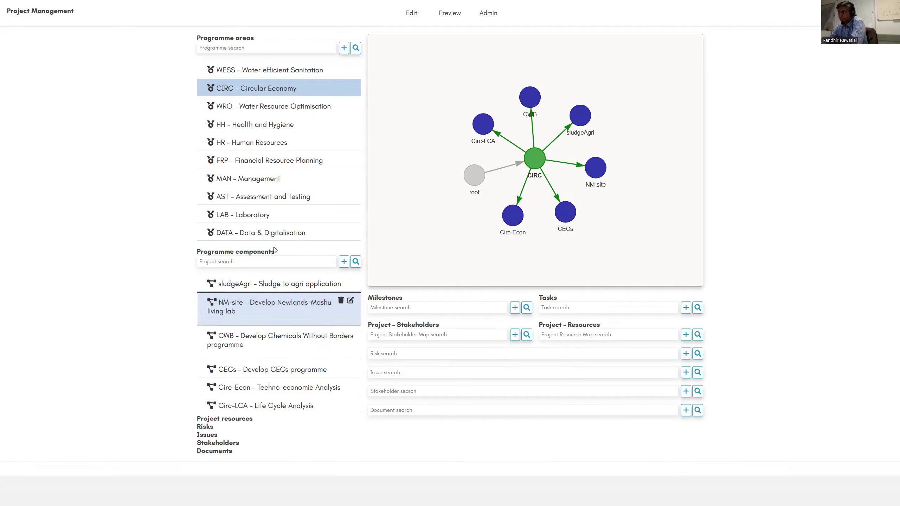
- Select the HH – Health and Hygiene programme area and its HH-Risk – River health risk alerting component
click(294, 71)
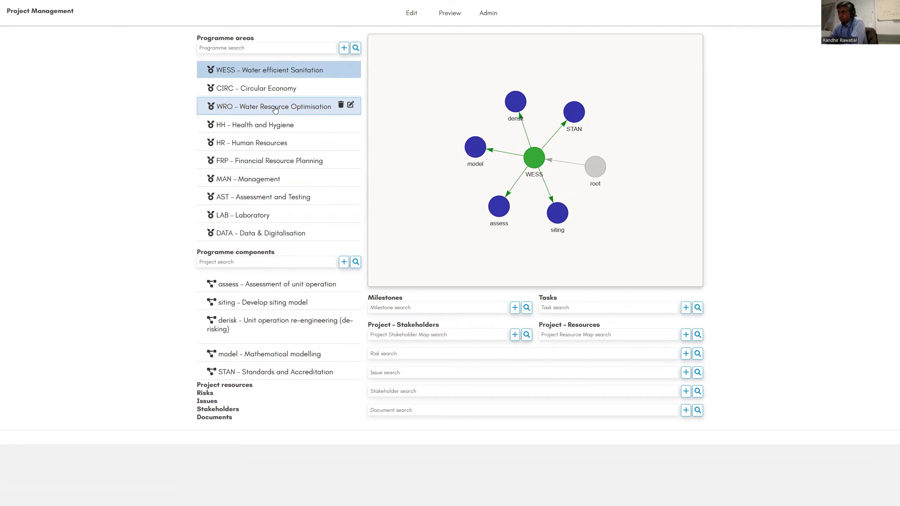
click(280, 122)
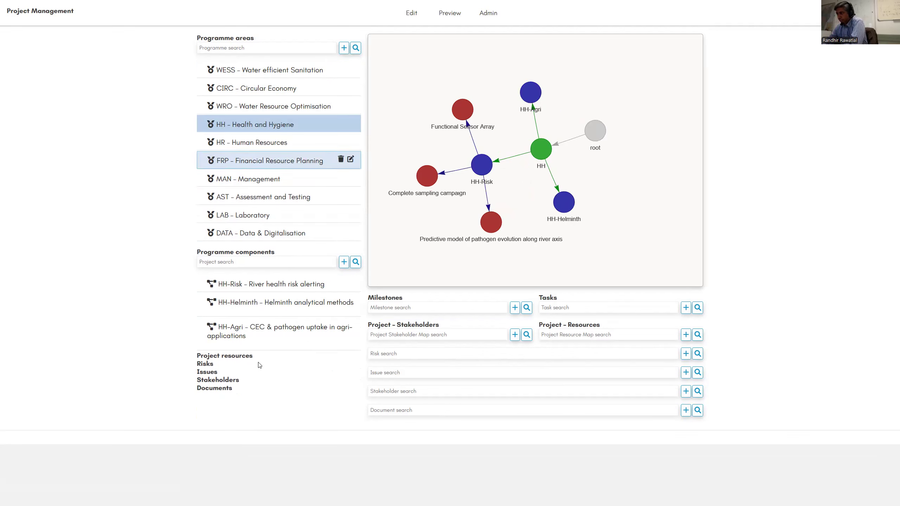
click(268, 290)
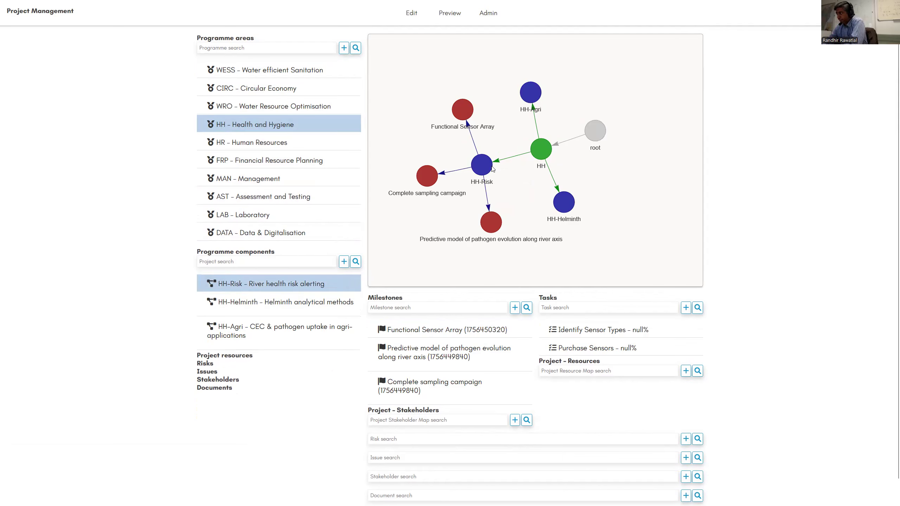
- Examine the links in the network from the HH node to root, HH-Helminth and HH-Risk
click(542, 162)
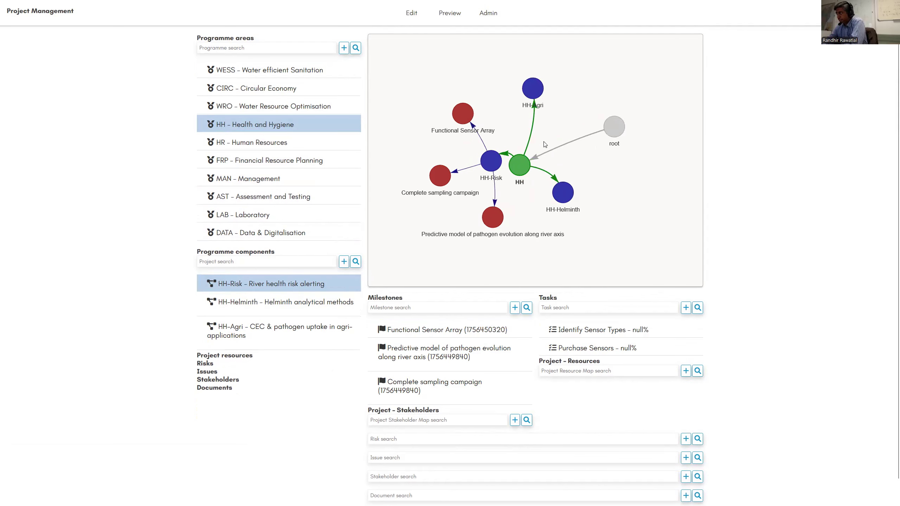
drag(604, 130, 588, 99)
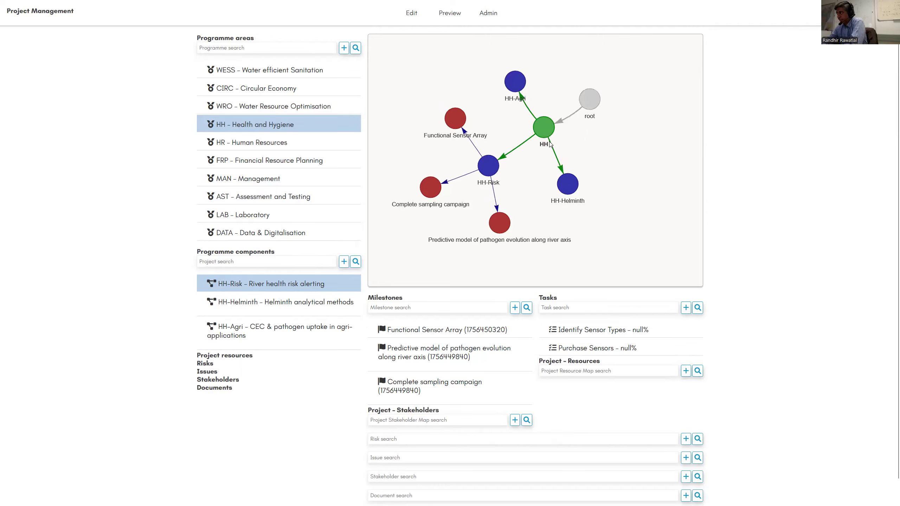
click(547, 134)
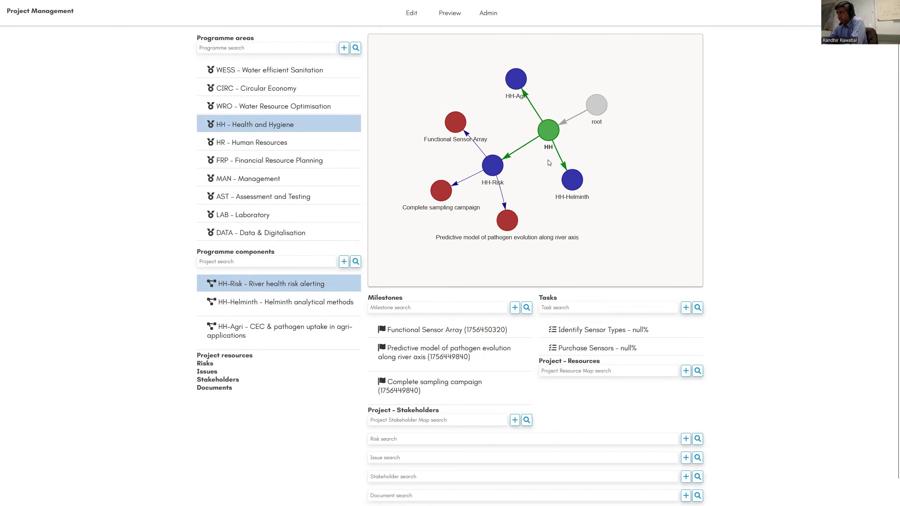
click(489, 168)
click(587, 187)
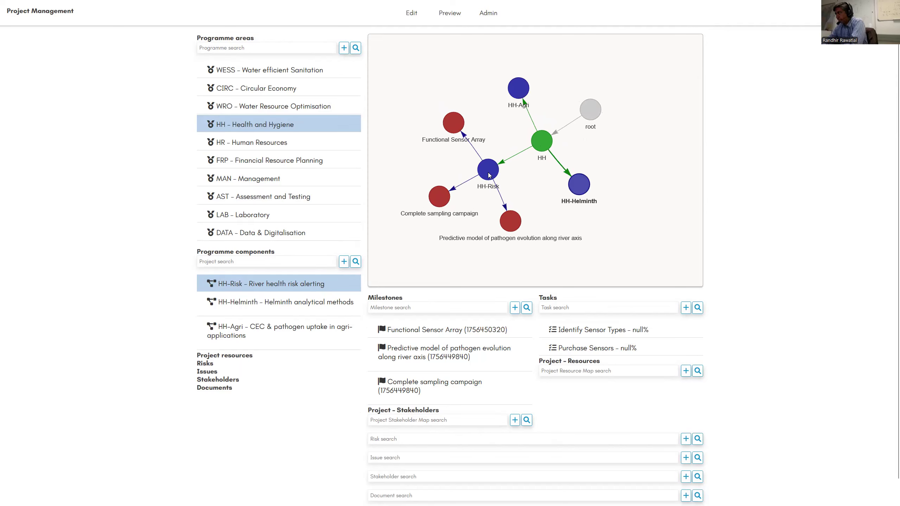
drag(489, 174, 495, 169)
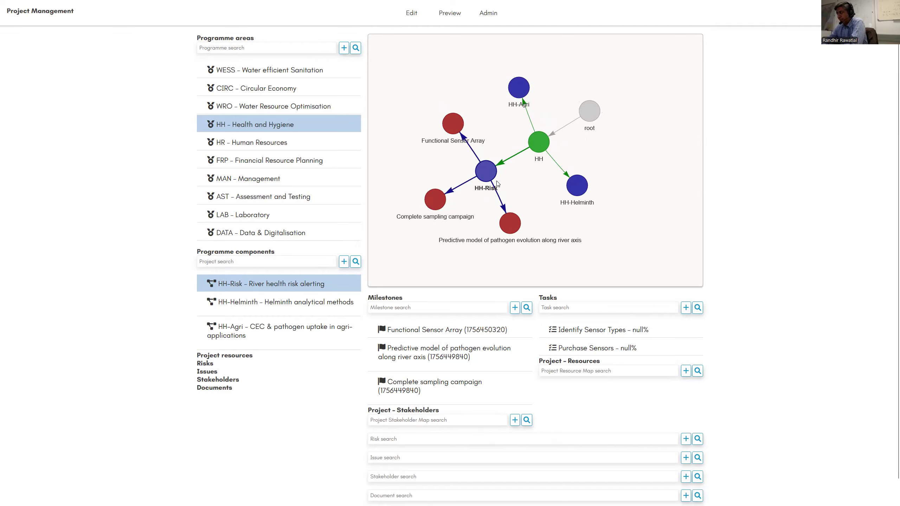
- Examine the milestone nodes attached to HH-Risk: Functional Sensor Array, Complete sampling campaign and the predictive pathogen model
drag(444, 134, 426, 142)
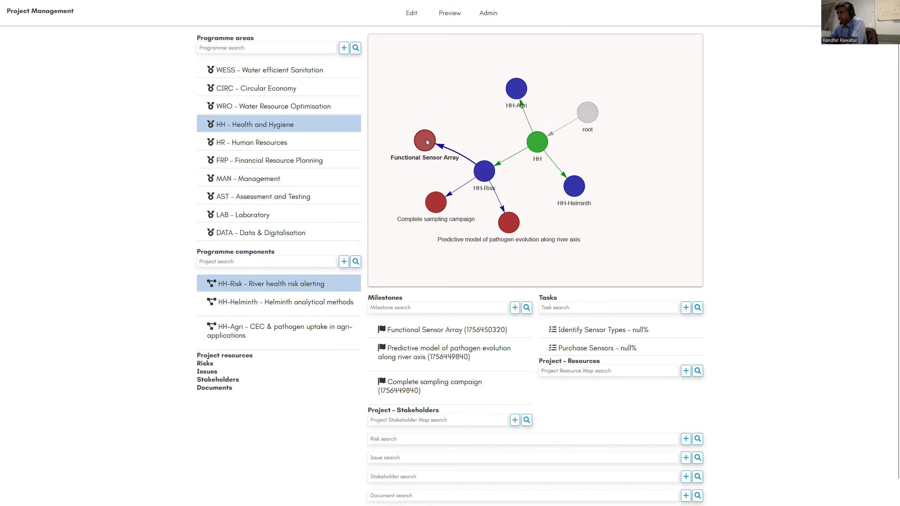
drag(436, 209, 425, 200)
mouse_move(438, 136)
mouse_down()
mouse_move(422, 136)
mouse_move(425, 146)
mouse_up()
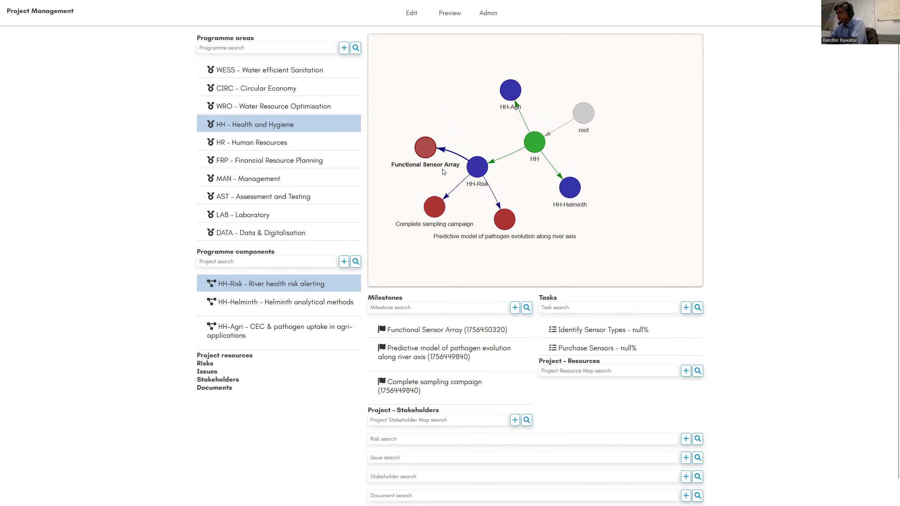
click(429, 209)
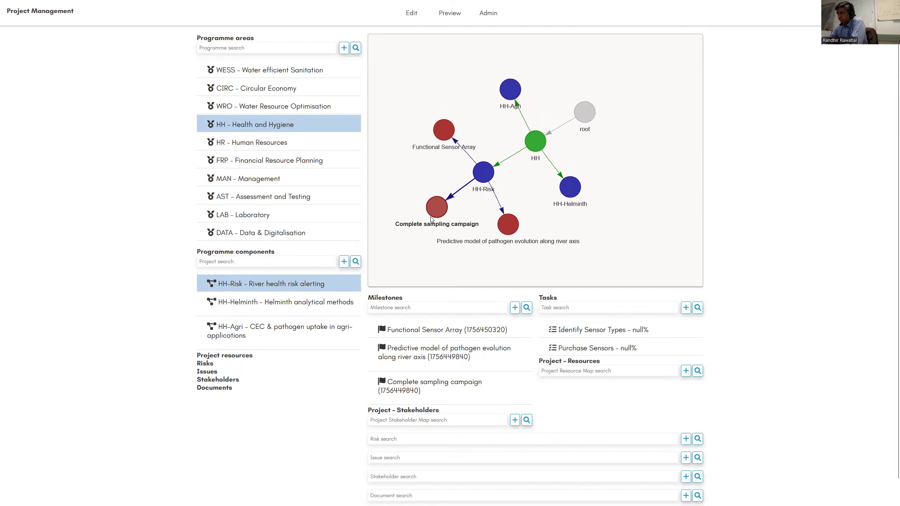
drag(509, 225, 514, 226)
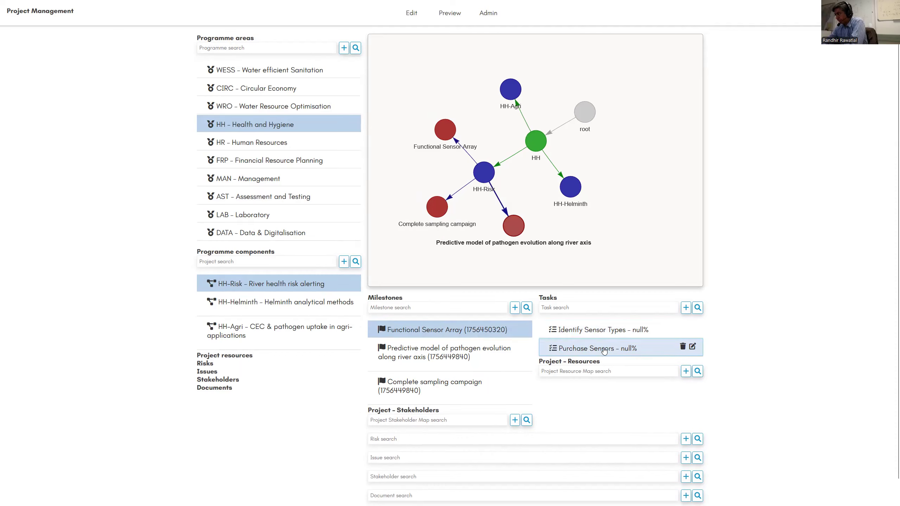
- Show the tasks of the milestone "Predictive model of pathogen evolution along river axis"
click(458, 355)
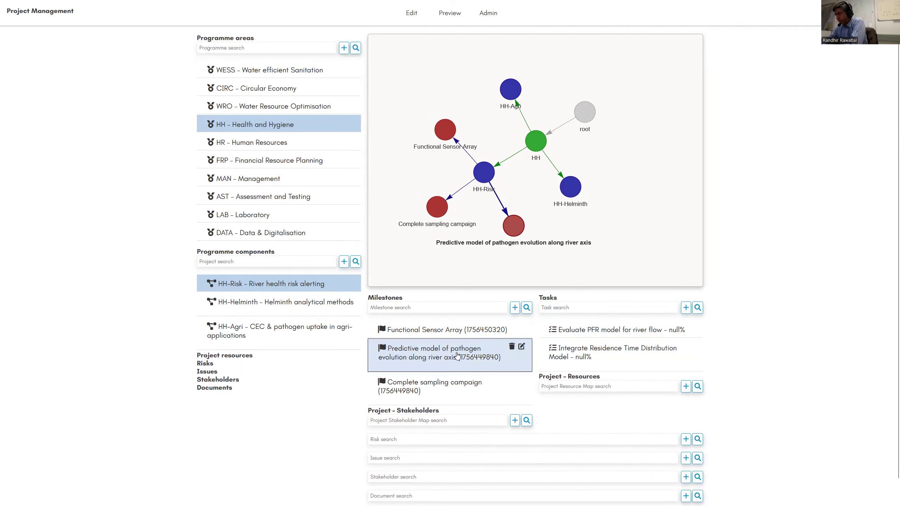
click(620, 329)
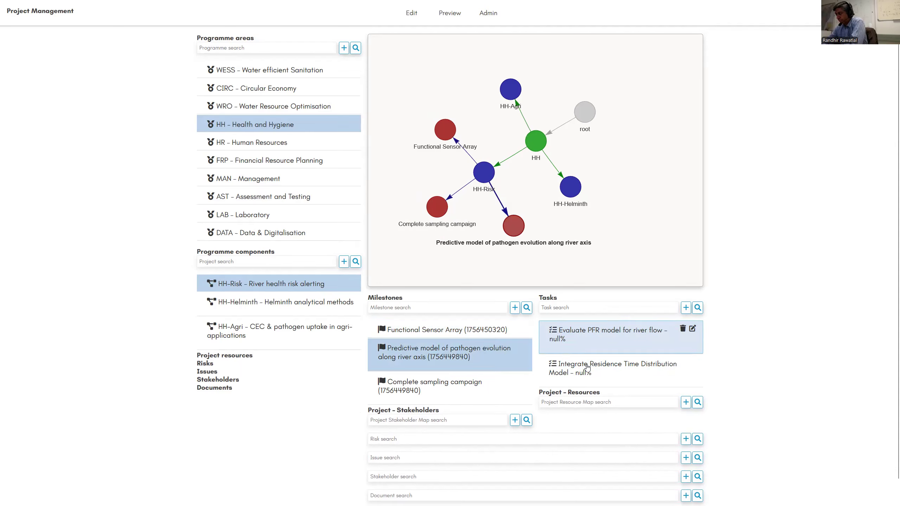
click(483, 366)
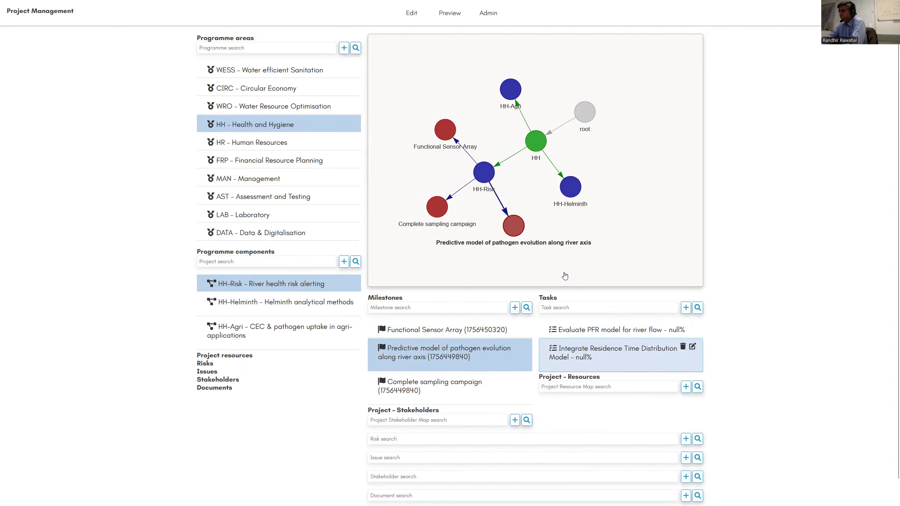
click(571, 322)
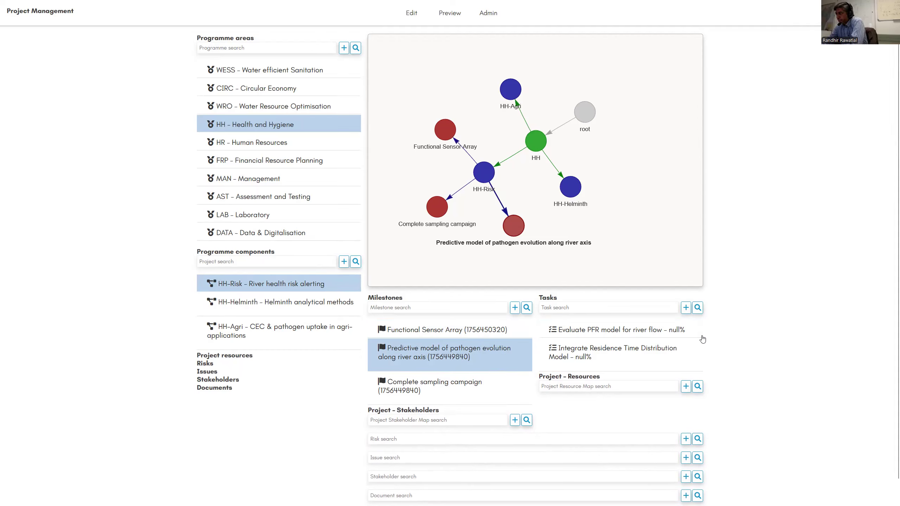
- Create a milestone named "Review of analysis methods" for the HH-Risk project and close the form
mouse_move(500, 352)
click(515, 307)
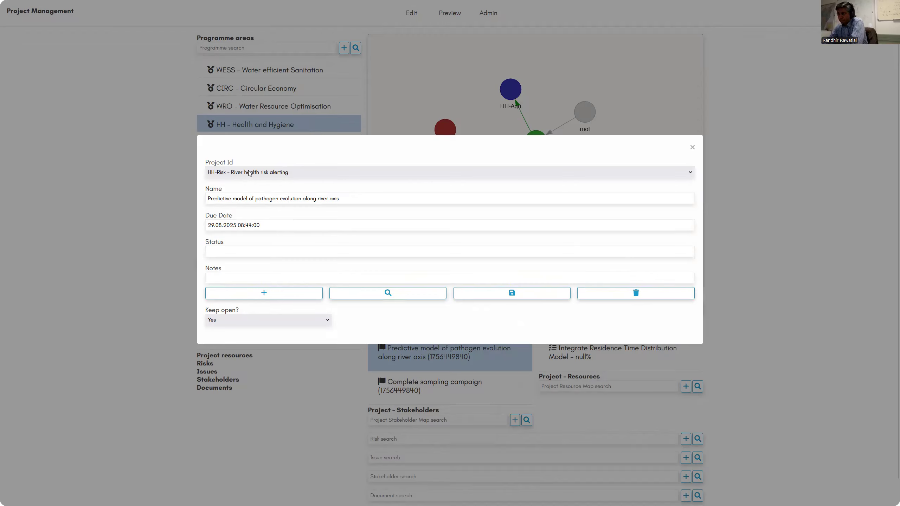
drag(345, 199, 160, 225)
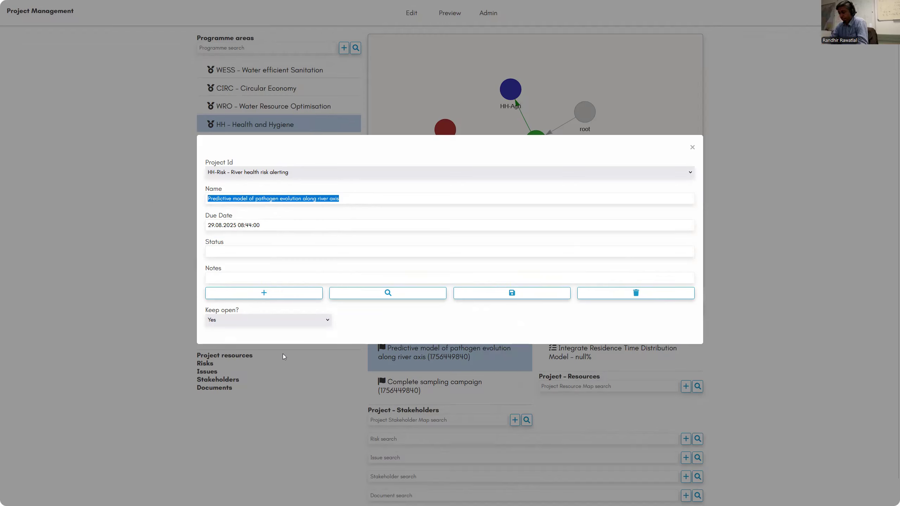
text(Review)
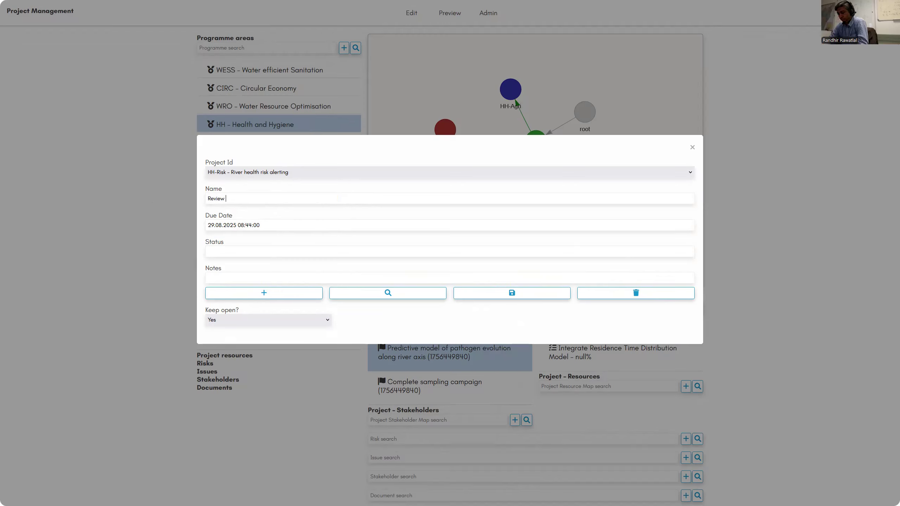
text( of analysis methods)
click(294, 295)
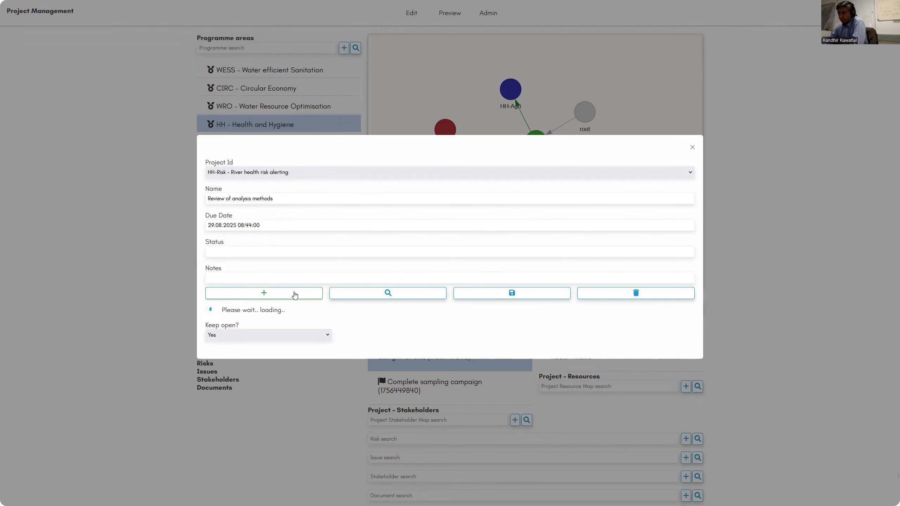
click(691, 147)
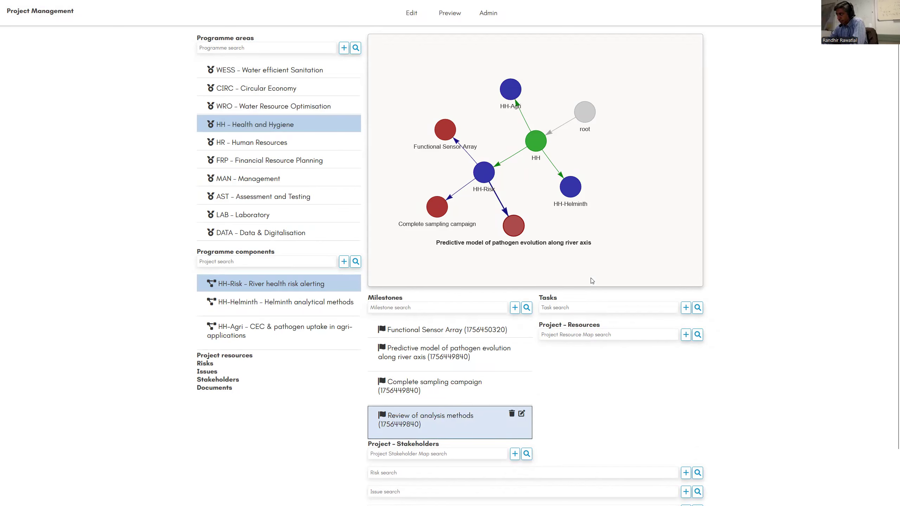
- Create a task named "Complete literature review" under the Review of analysis methods milestone
click(686, 308)
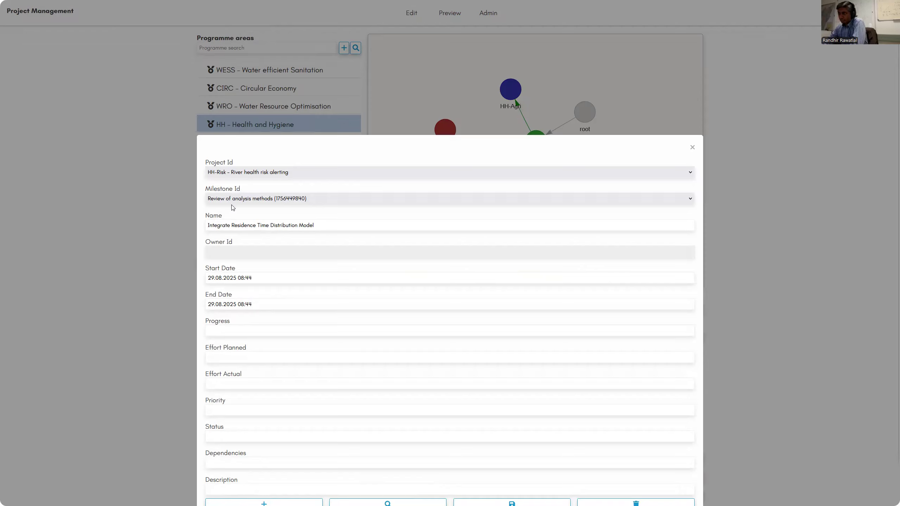
drag(313, 226, 159, 226)
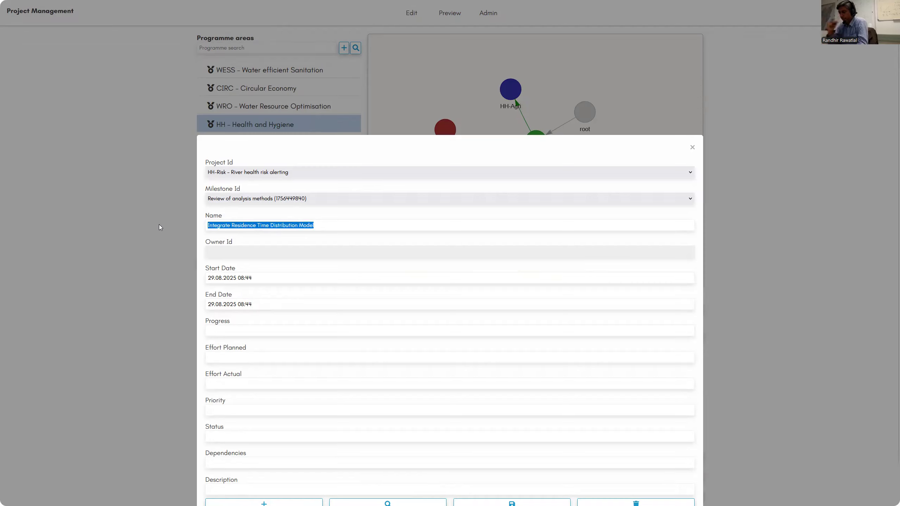
text(Complete )
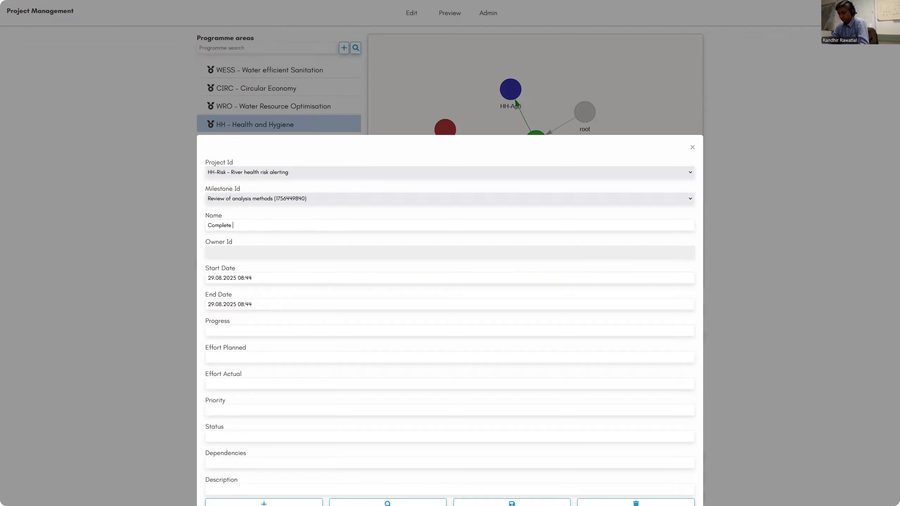
text(literature review)
scroll(293, 476, down, 4)
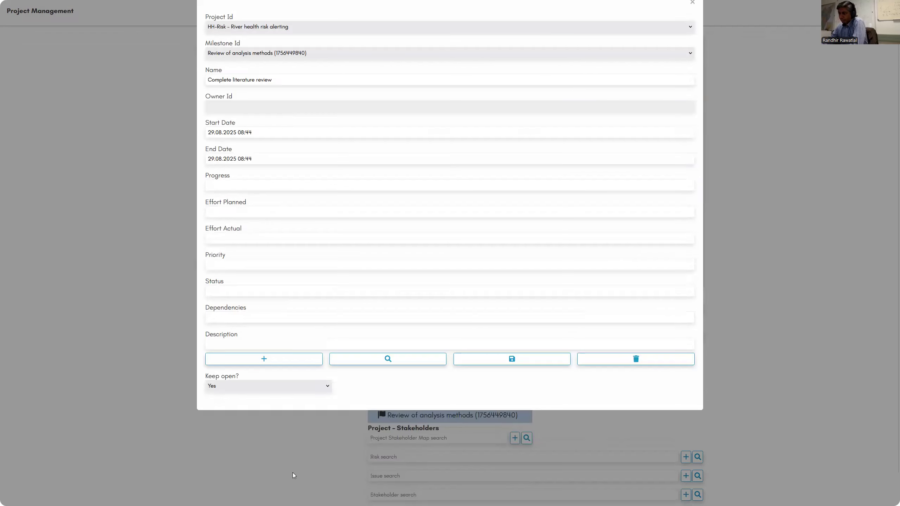
click(293, 364)
- Create another task named "Preliminary testing" under the Review of analysis methods milestone and close the form
scroll(247, 198, up, 3)
drag(287, 178, 157, 178)
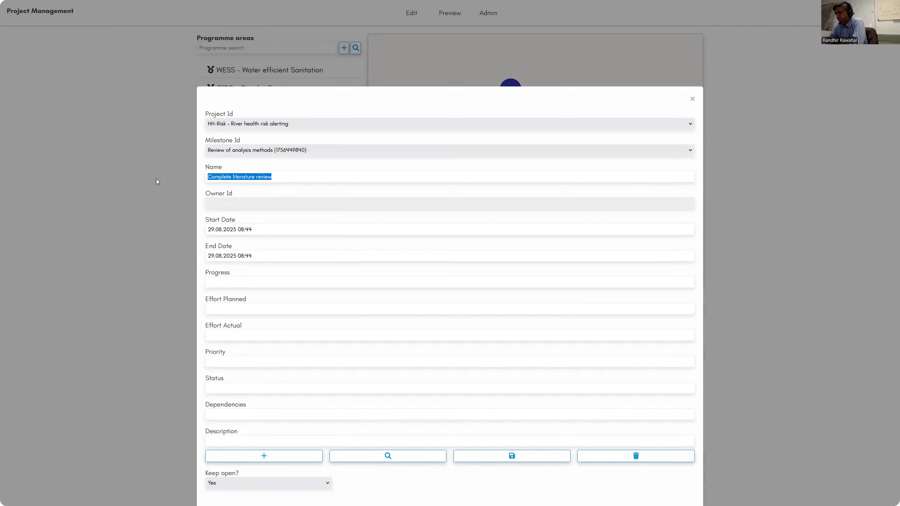
text(Pre)
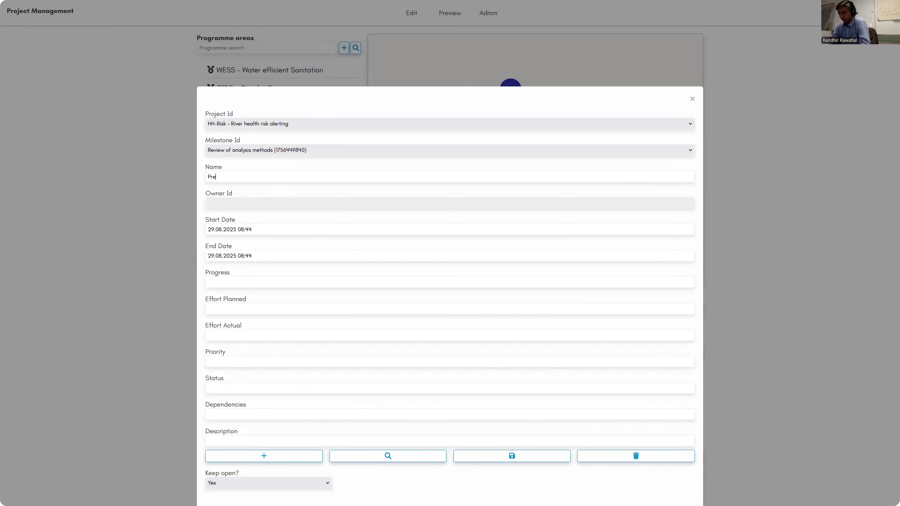
text(liminary testing)
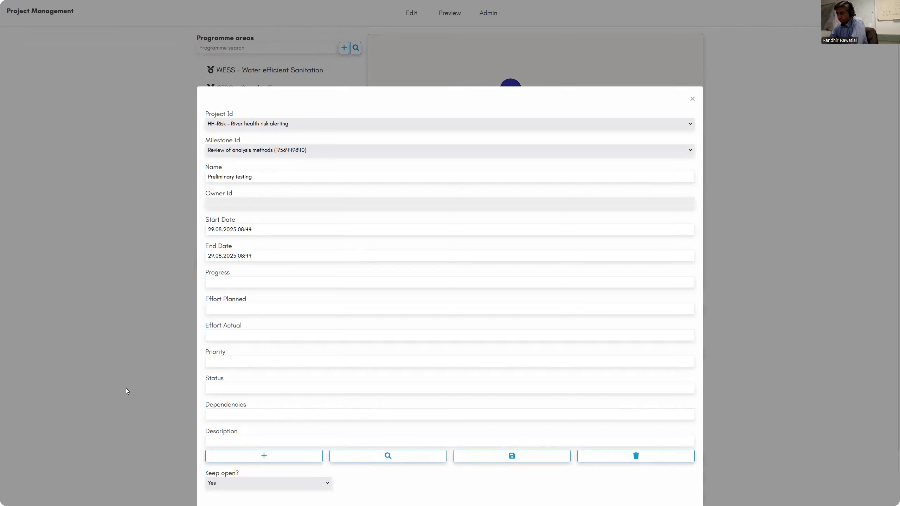
click(255, 460)
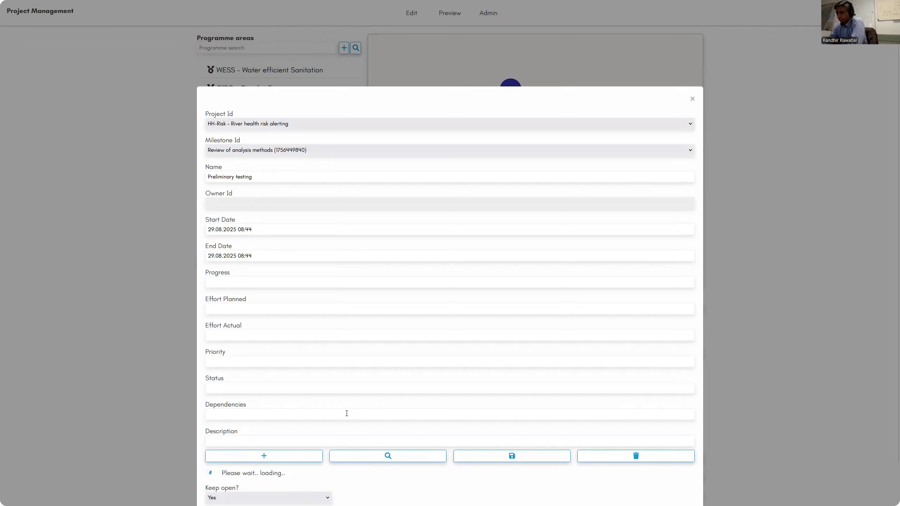
click(692, 100)
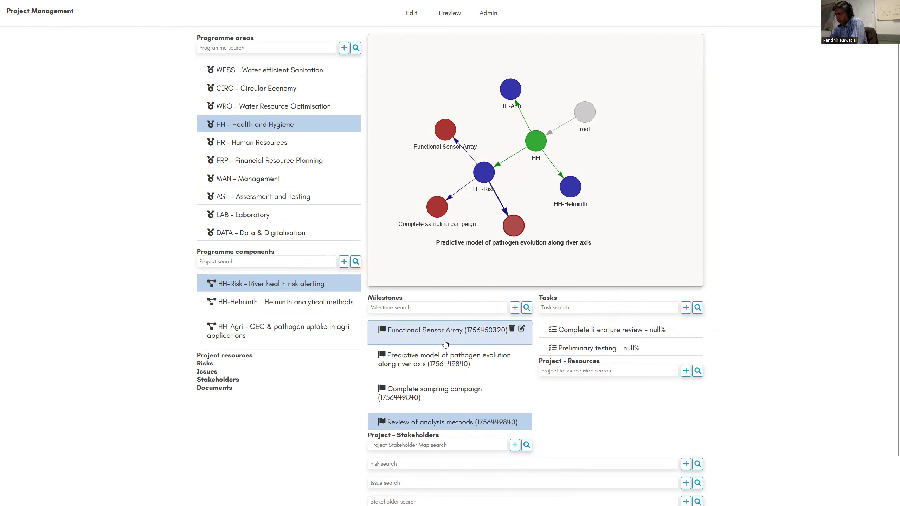
click(632, 348)
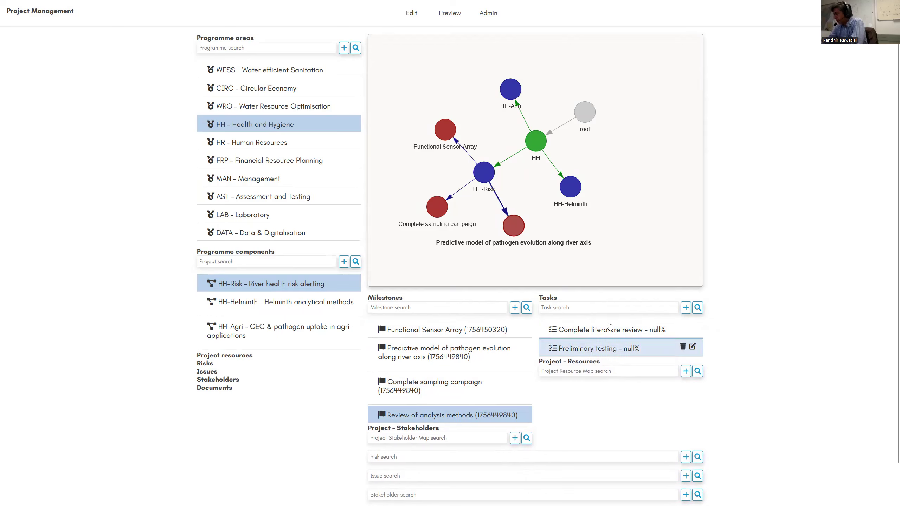
click(620, 336)
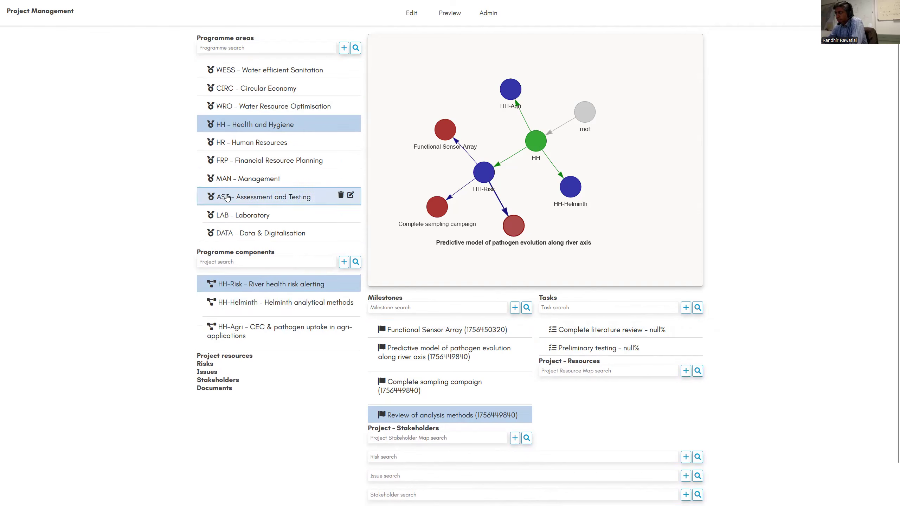
- Display the network graph of all programme areas and spread out its root, AST-PLAN and MAN-Event nodes to examine the connections
click(355, 49)
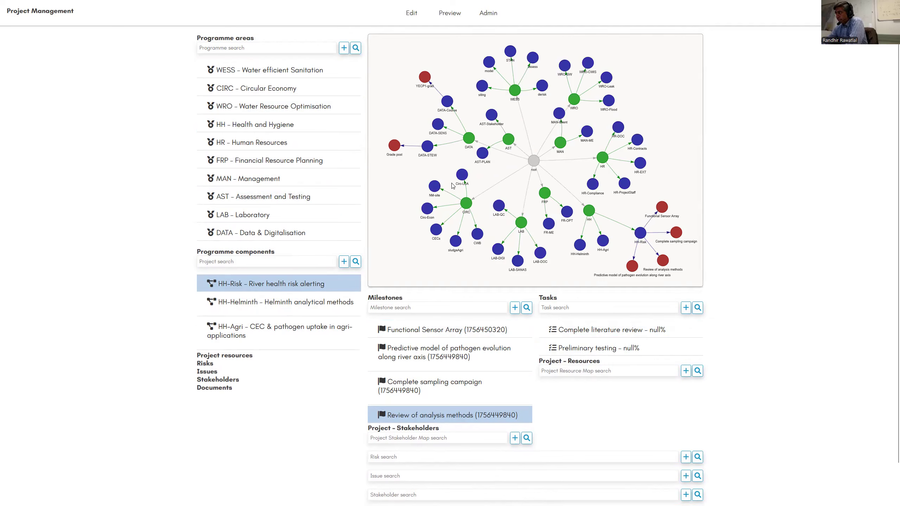
drag(532, 161, 551, 154)
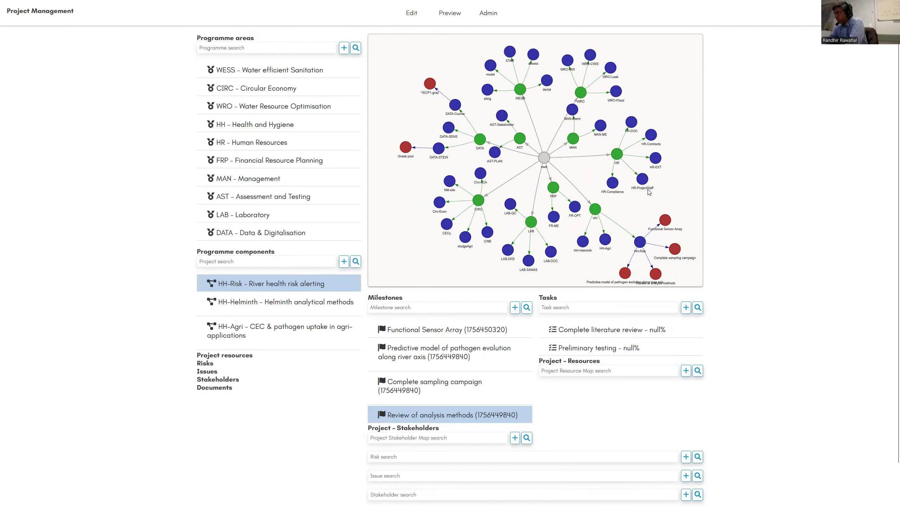
scroll(582, 179, up, 5)
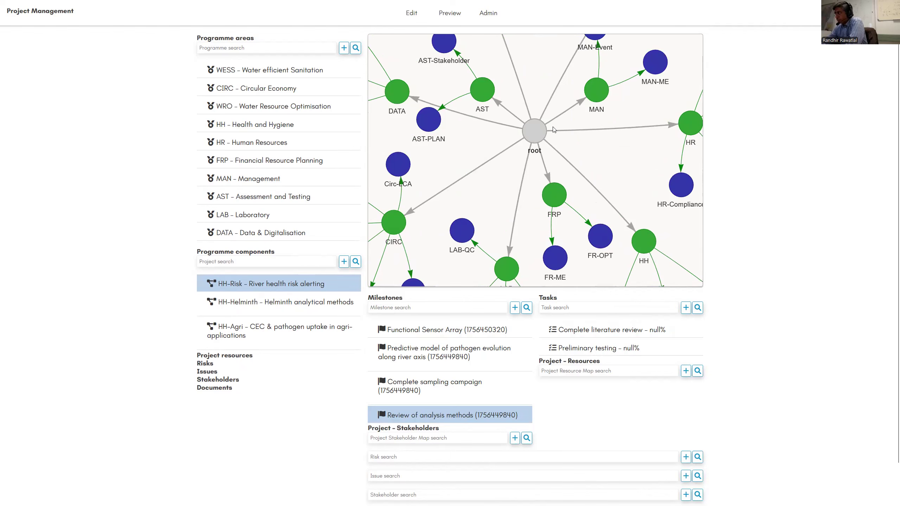
drag(423, 133, 432, 86)
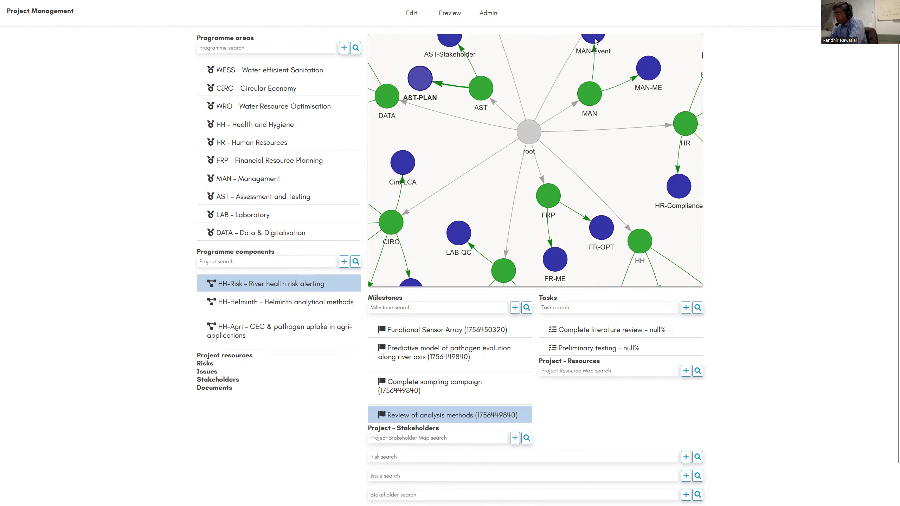
drag(595, 41, 621, 51)
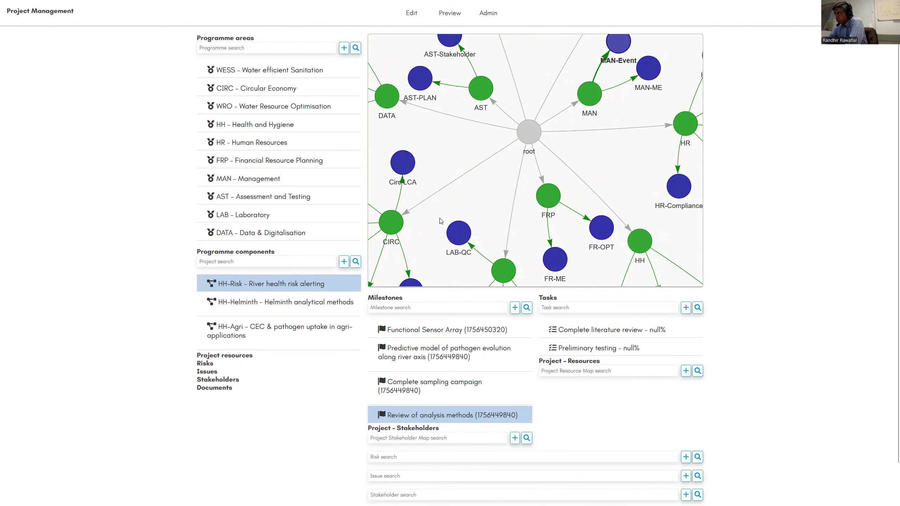
drag(528, 132, 442, 218)
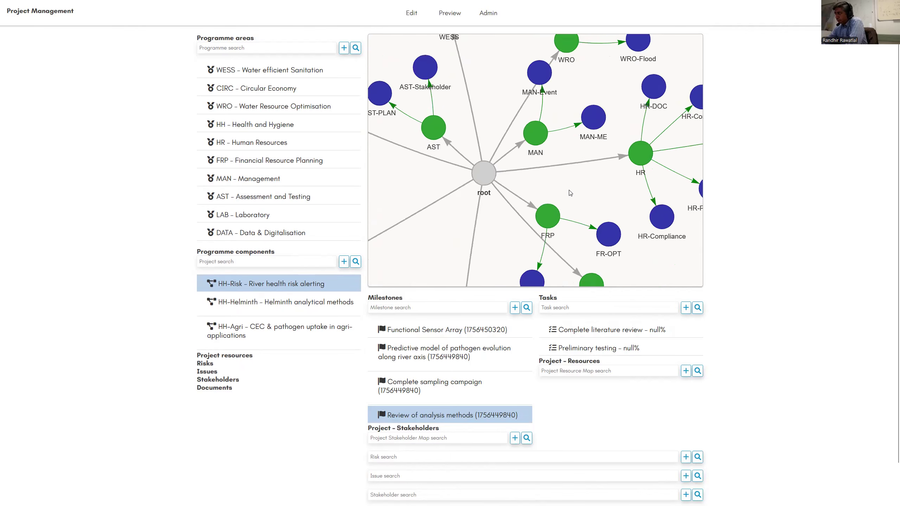
scroll(570, 193, down, 5)
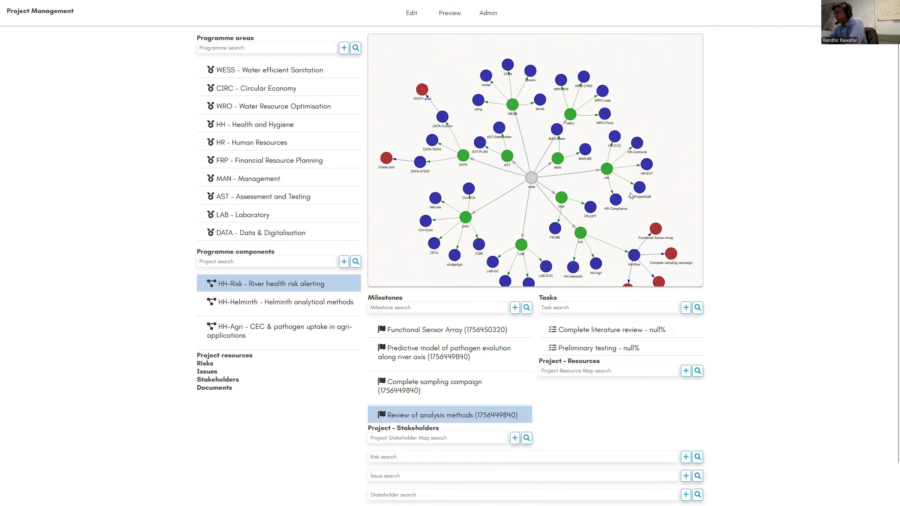
- Show the network graph for the Circular Economy programme area, and switch it to Health and Hygiene
click(255, 91)
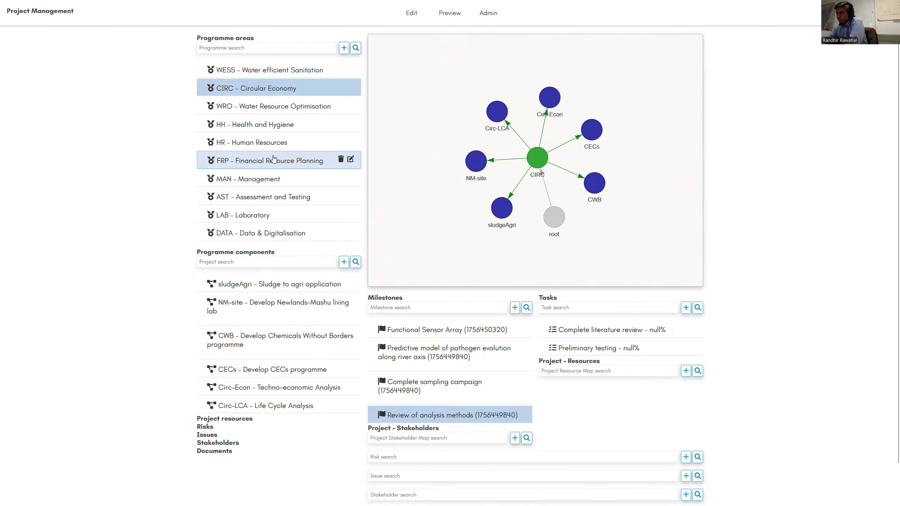
click(277, 126)
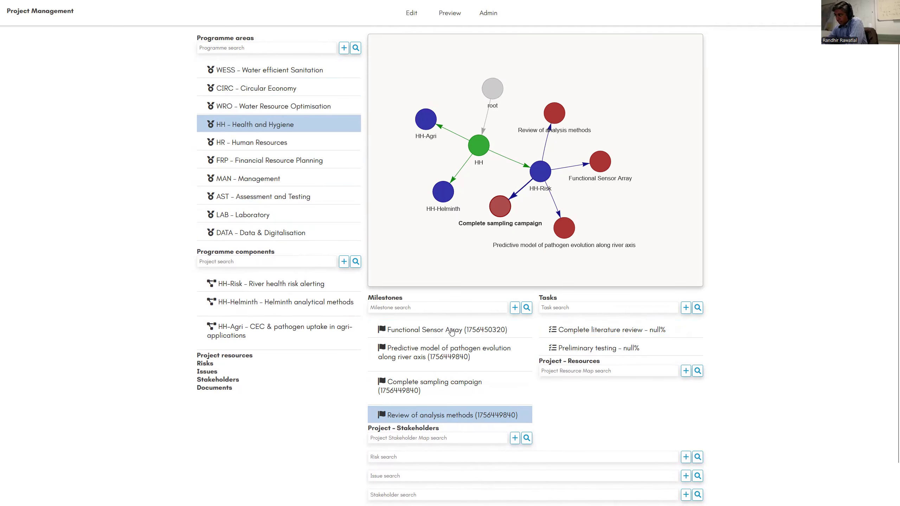
- Select the HH-Risk component and its milestone "Predictive model of pathogen evolution along river axis"
mouse_move(450, 335)
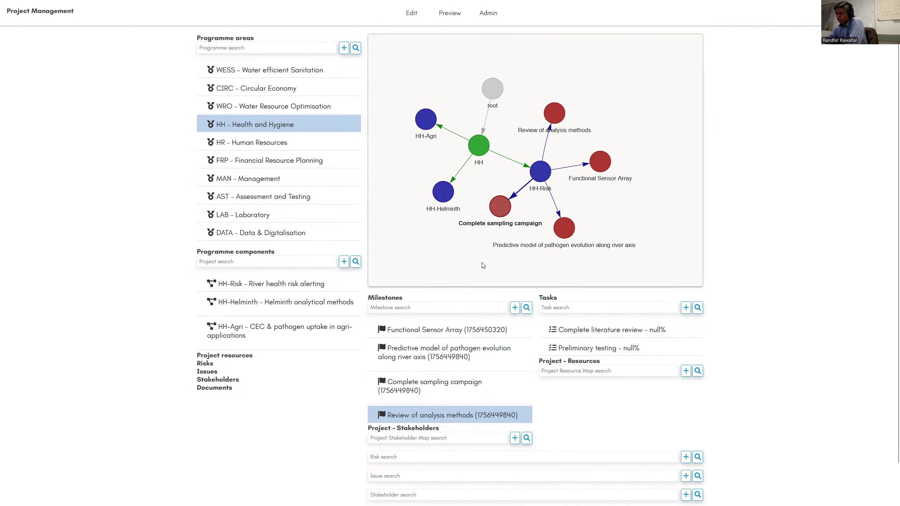
click(275, 287)
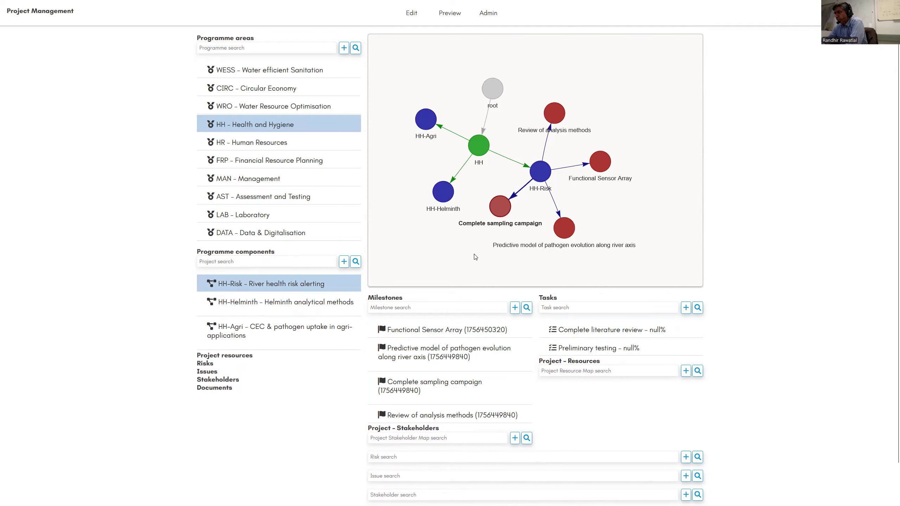
click(515, 345)
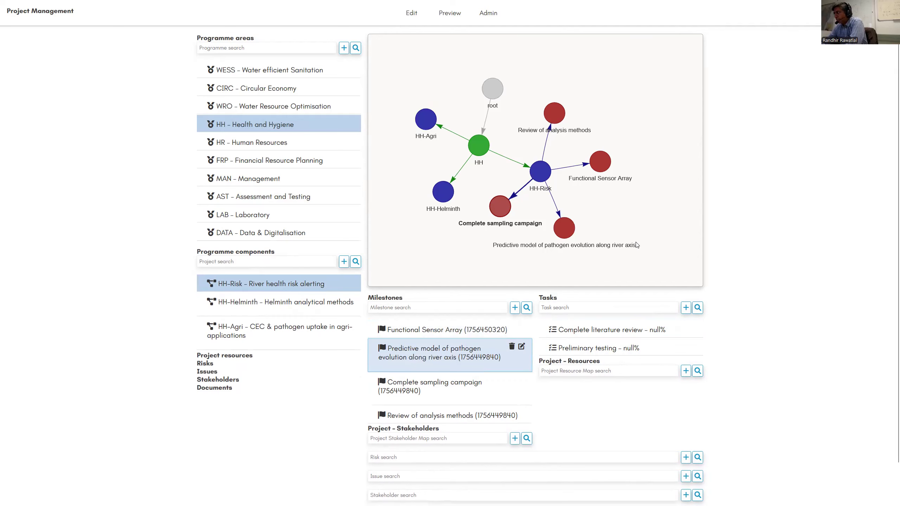